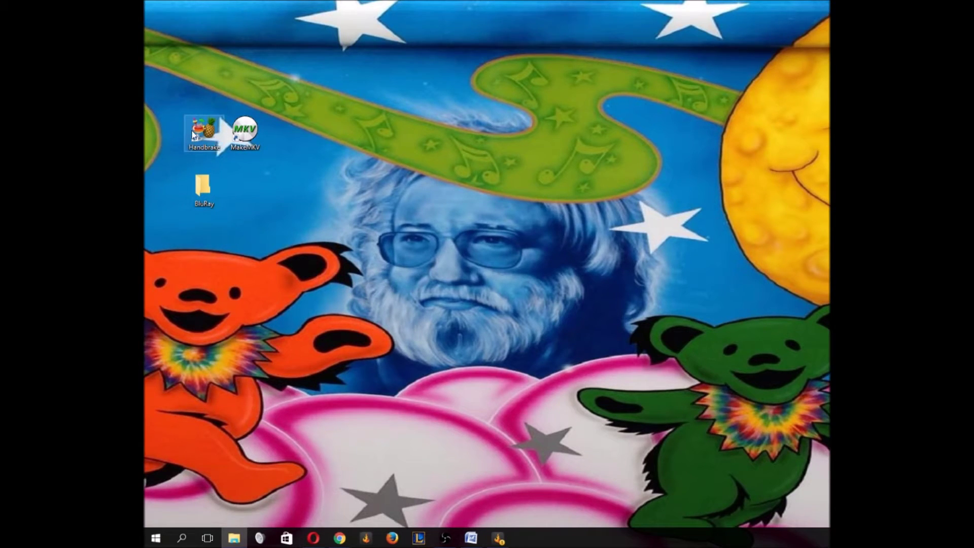
Open HandBrake and load the THE_REVENANT Blu-ray as the video source
left_click(212, 134)
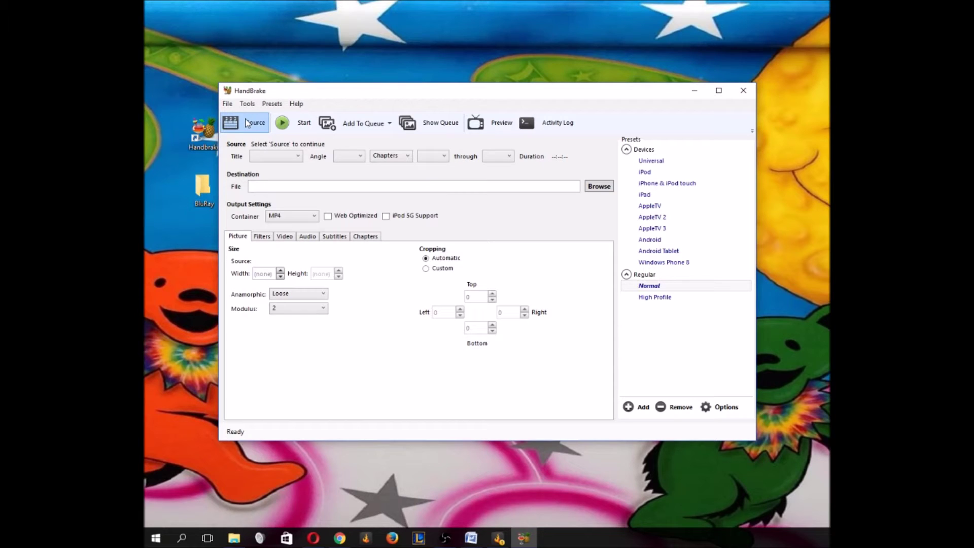
left_click(248, 125)
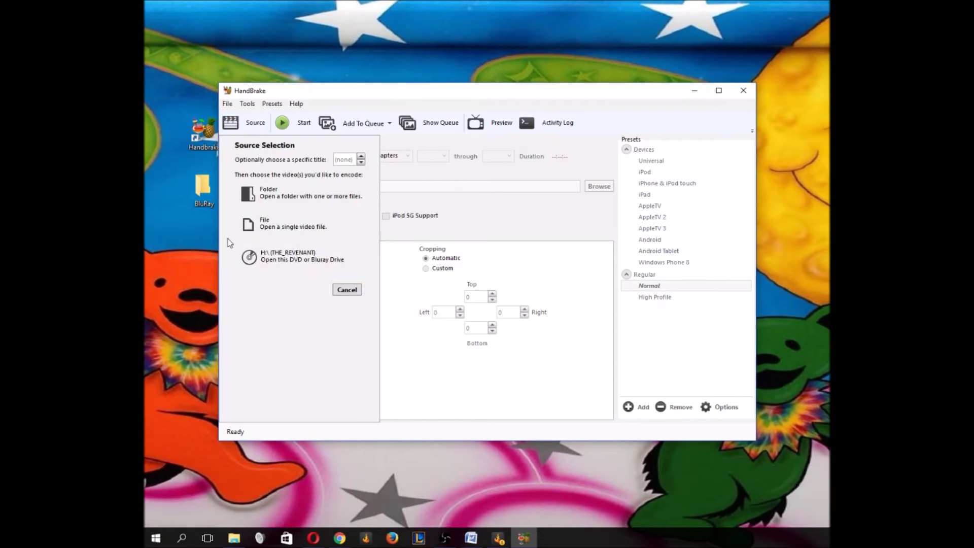
left_click(285, 269)
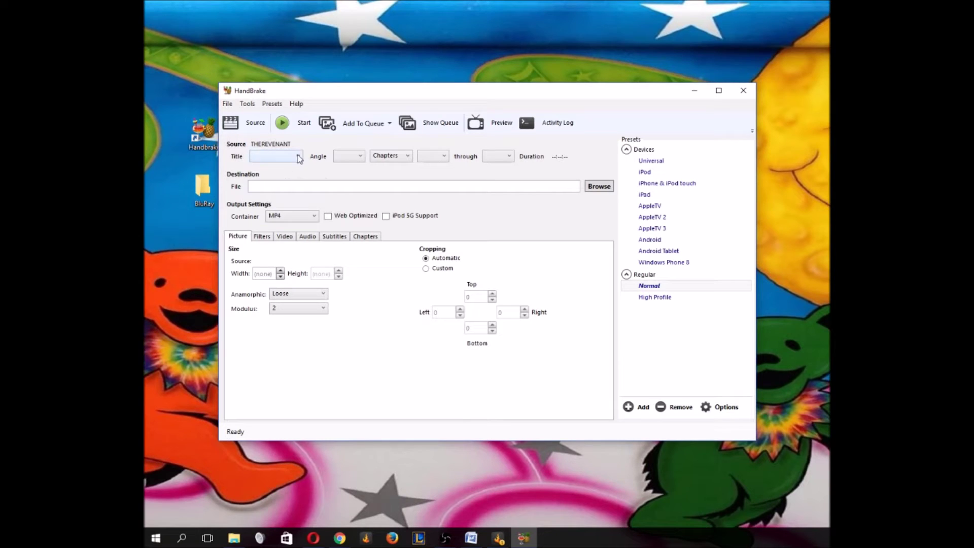
Check the disc's title list repeatedly, then close HandBrake
left_click(299, 157)
left_click(299, 159)
left_click(299, 158)
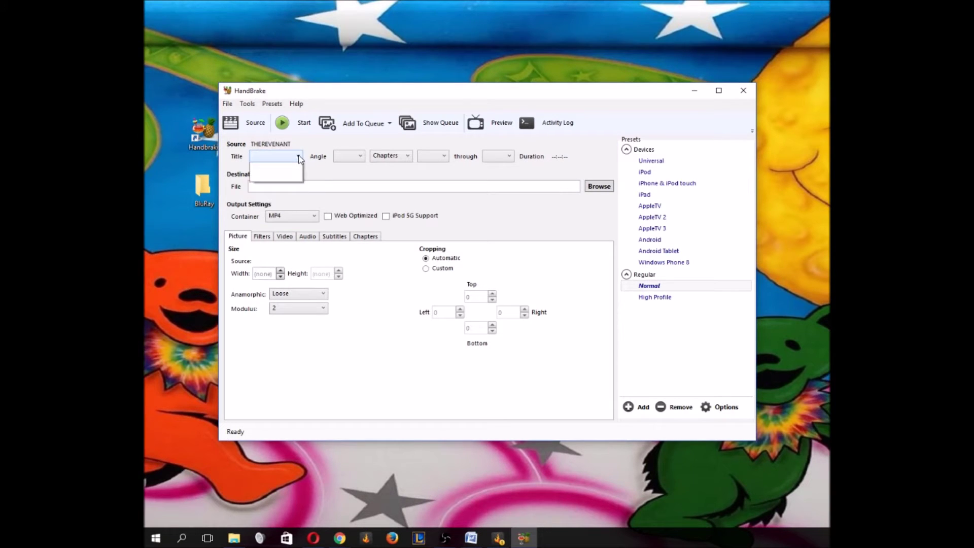
left_click(299, 159)
left_click(299, 157)
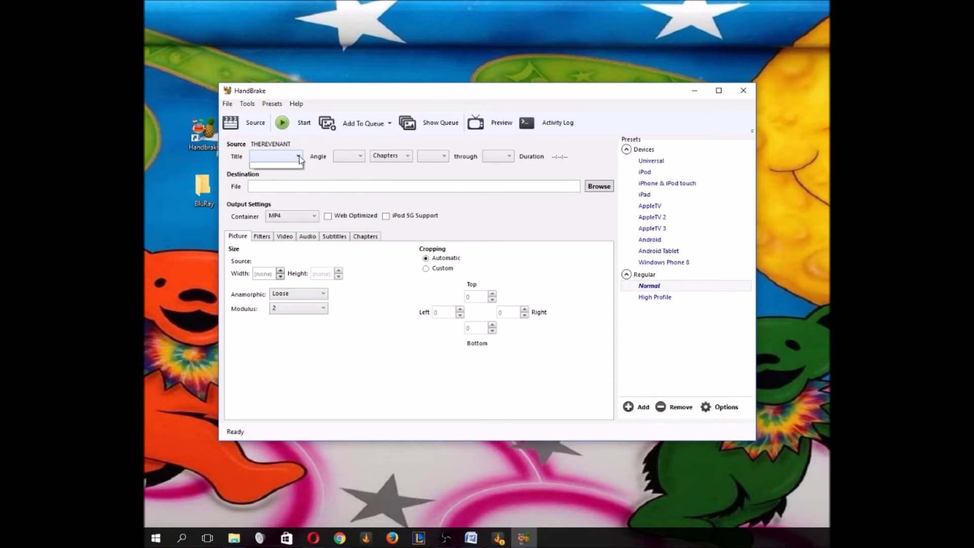
left_click(300, 157)
left_click(300, 156)
left_click(300, 157)
left_click(300, 157)
left_click(300, 159)
left_click(300, 160)
left_click(301, 159)
left_click(301, 159)
left_click(301, 159)
left_click(301, 159)
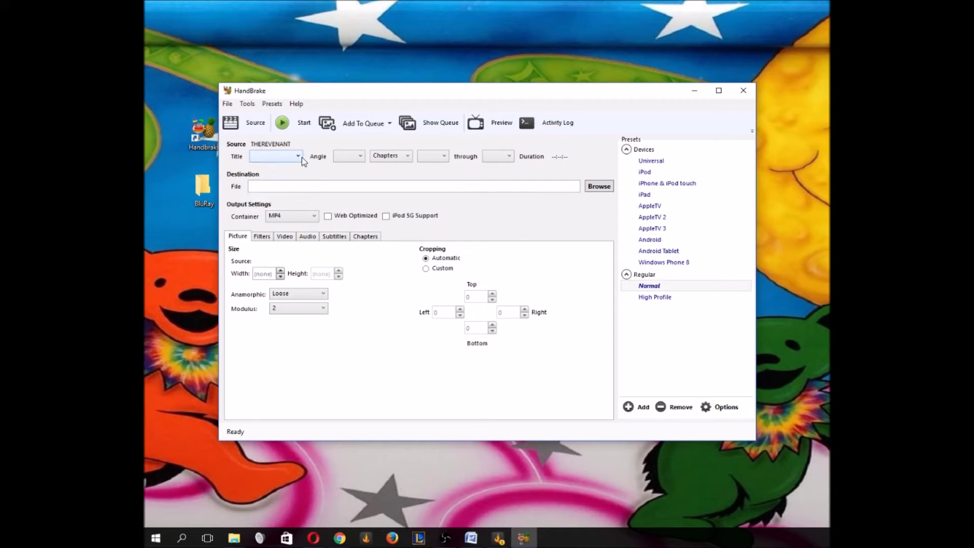
left_click(743, 91)
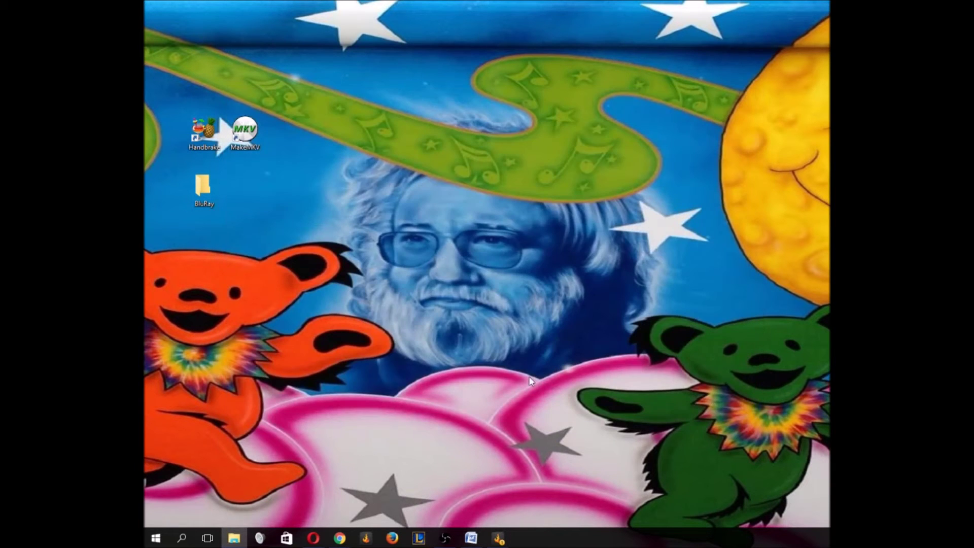
Bring up the MakeMKV website window and highlight the makemkv.com address
mouse_move(476, 543)
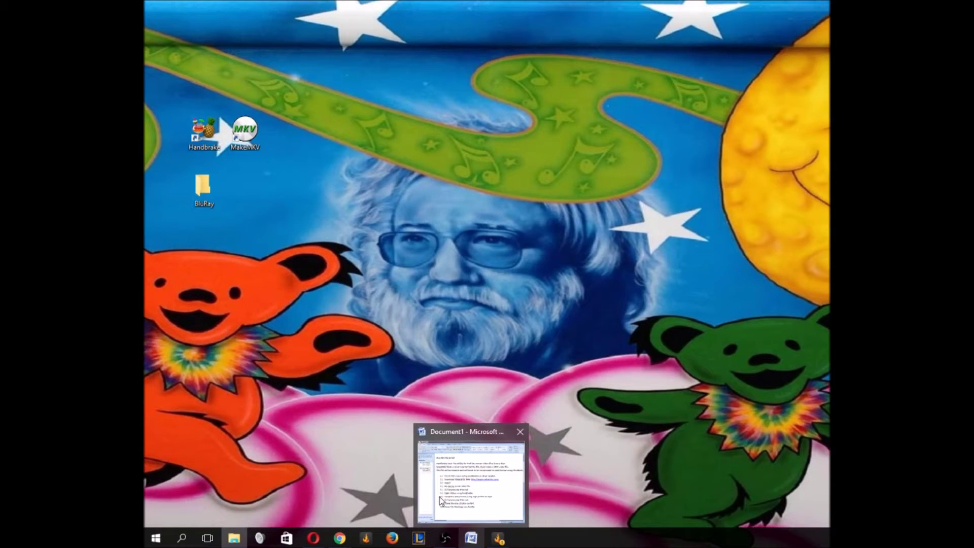
mouse_move(345, 541)
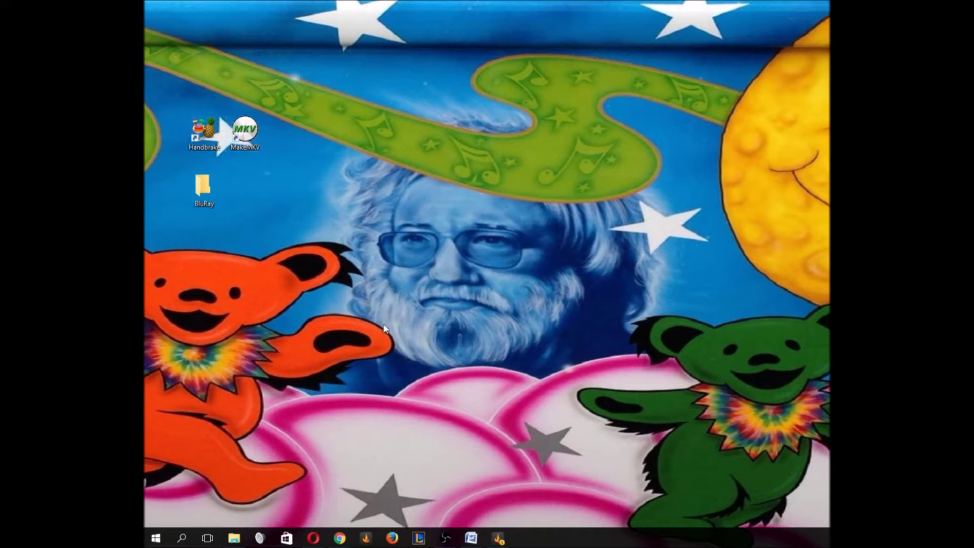
left_click(438, 432)
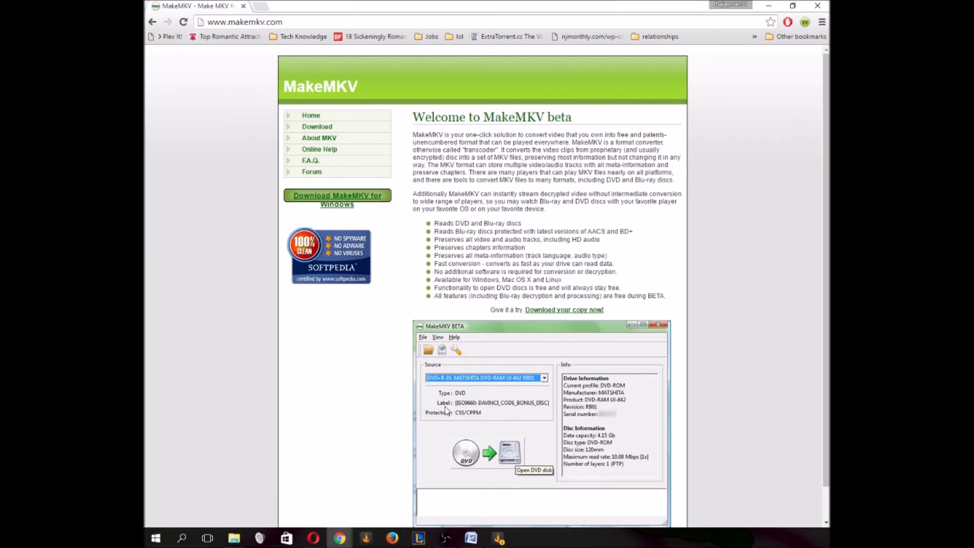
left_click_drag(208, 22, 294, 21)
left_click(403, 253)
Start and cancel the MakeMKV for Windows download, close the browser, and launch MakeMKV
scroll(403, 253, "down", 2)
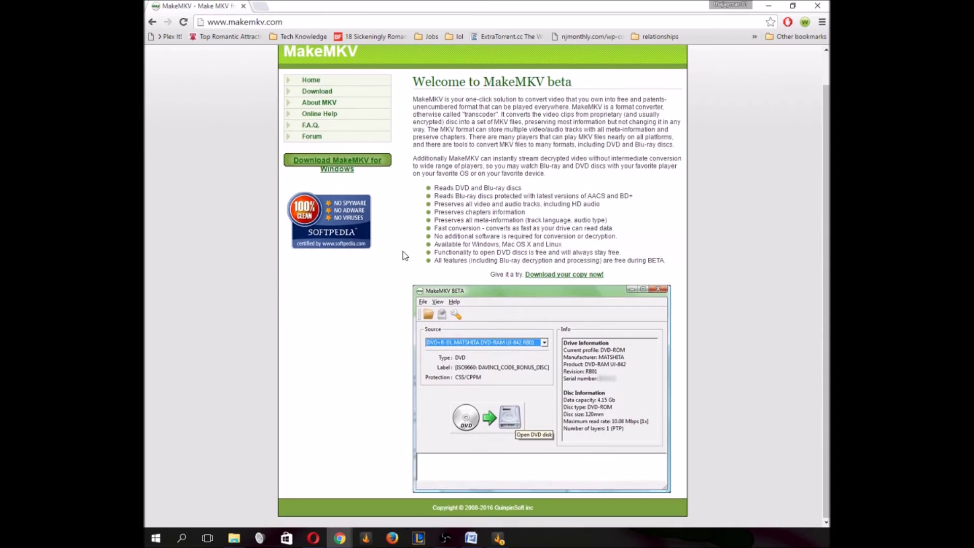
scroll(404, 255, "up", 2)
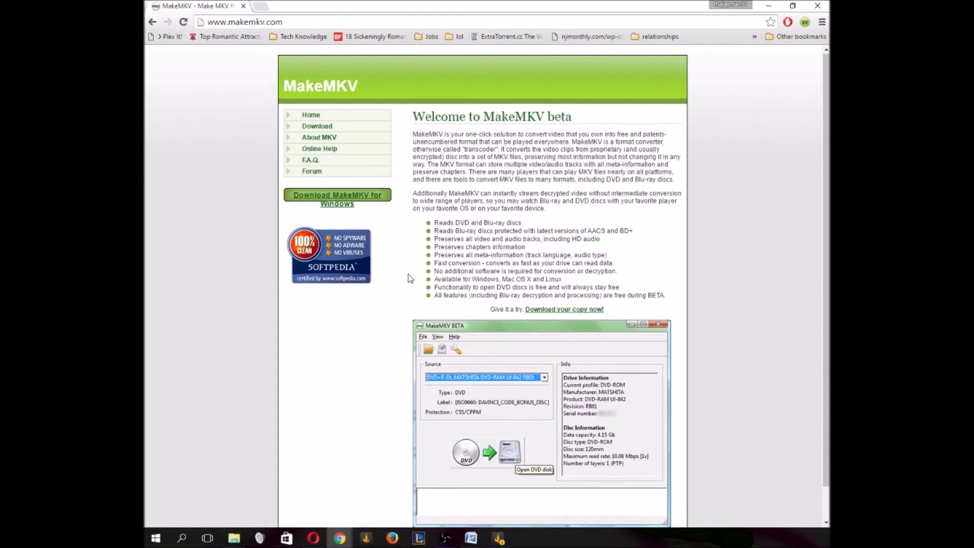
left_click(349, 203)
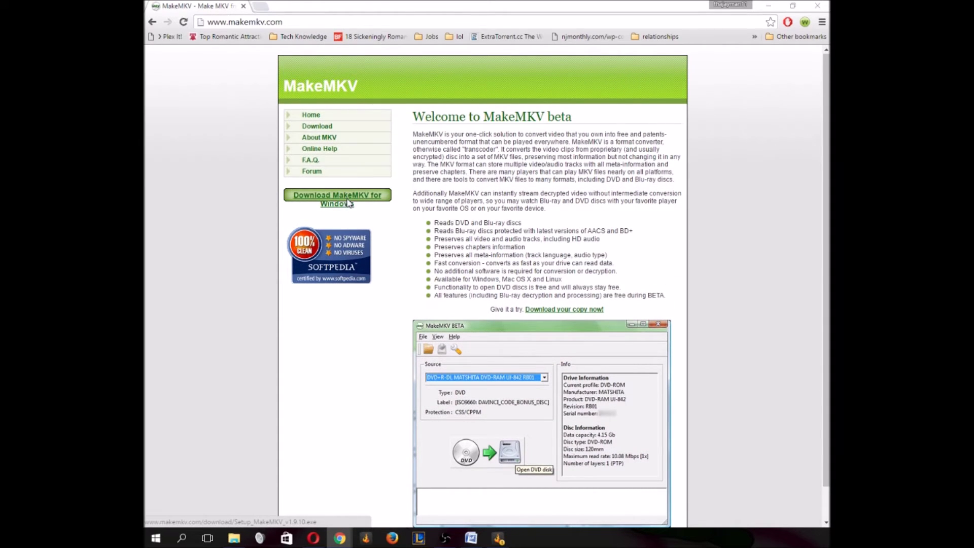
left_click(443, 257)
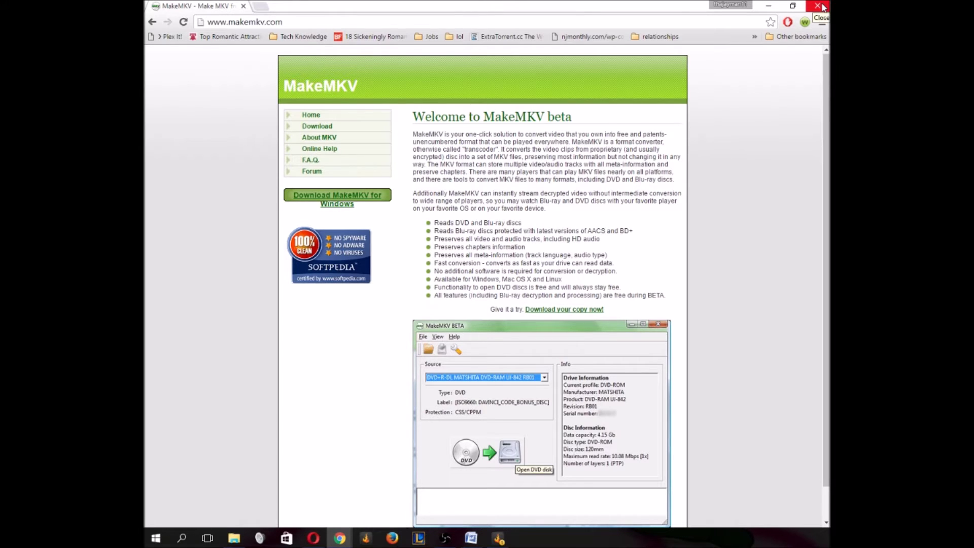
left_click(821, 6)
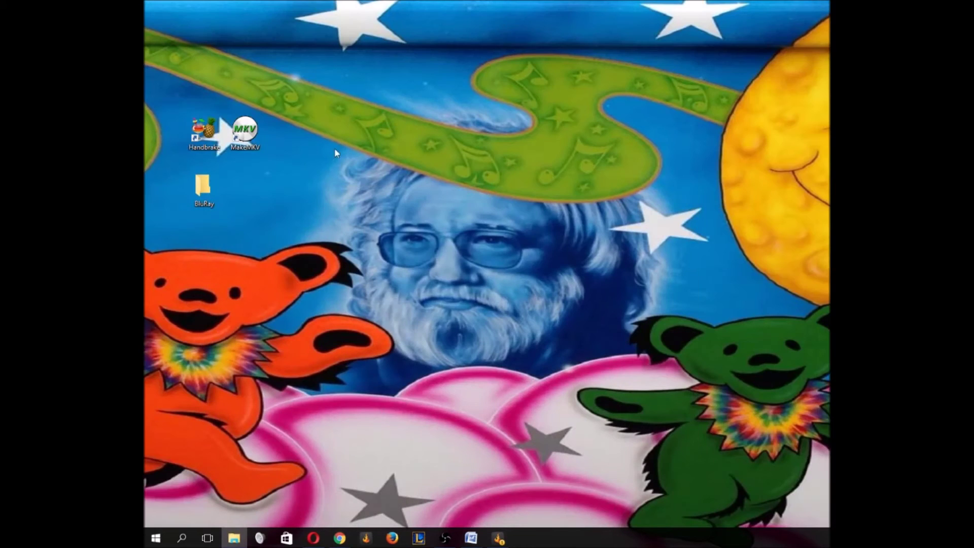
double_click(245, 132)
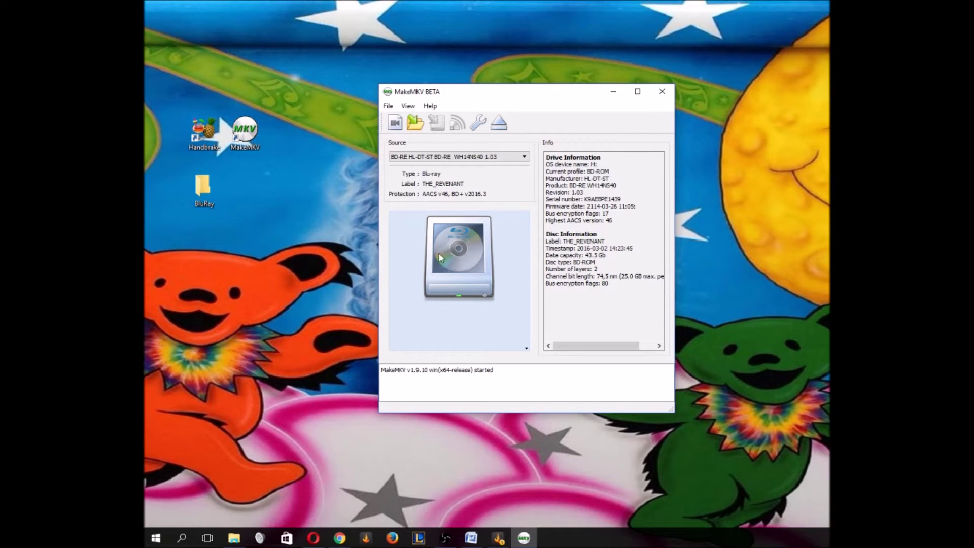
Open the Revenant Blu-ray disc and accept the 30-day evaluation period
left_click(458, 275)
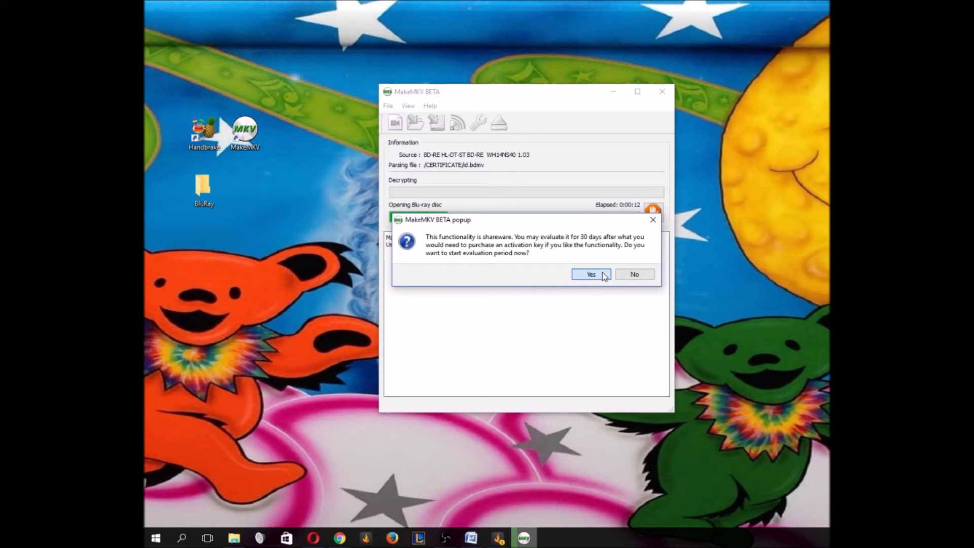
left_click(603, 275)
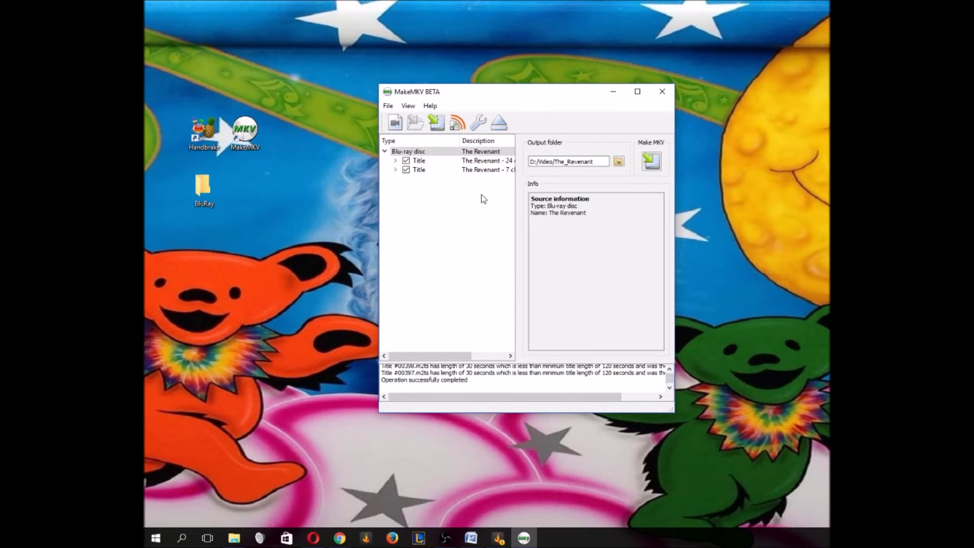
left_click_drag(451, 357, 395, 358)
left_click(437, 162)
left_click(438, 169)
left_click(439, 161)
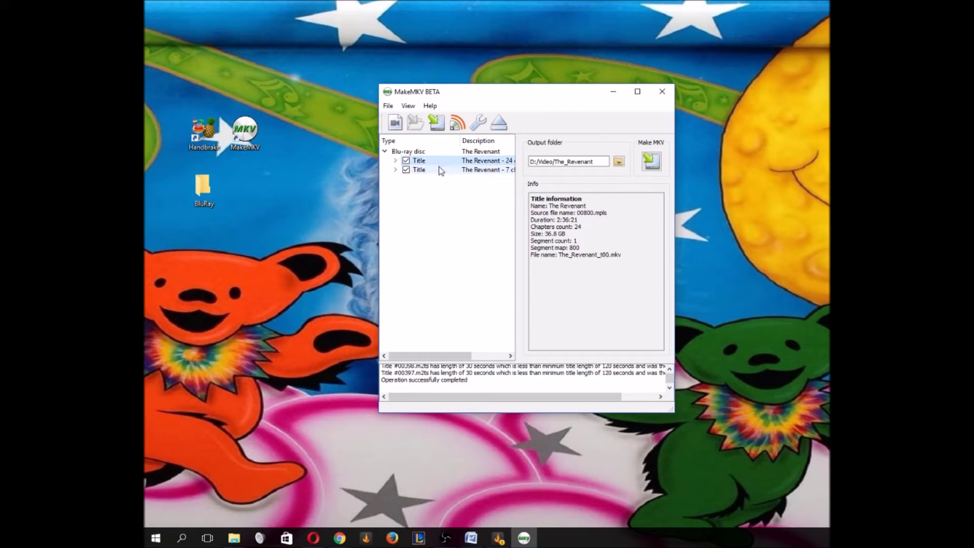
left_click_drag(424, 356, 461, 359)
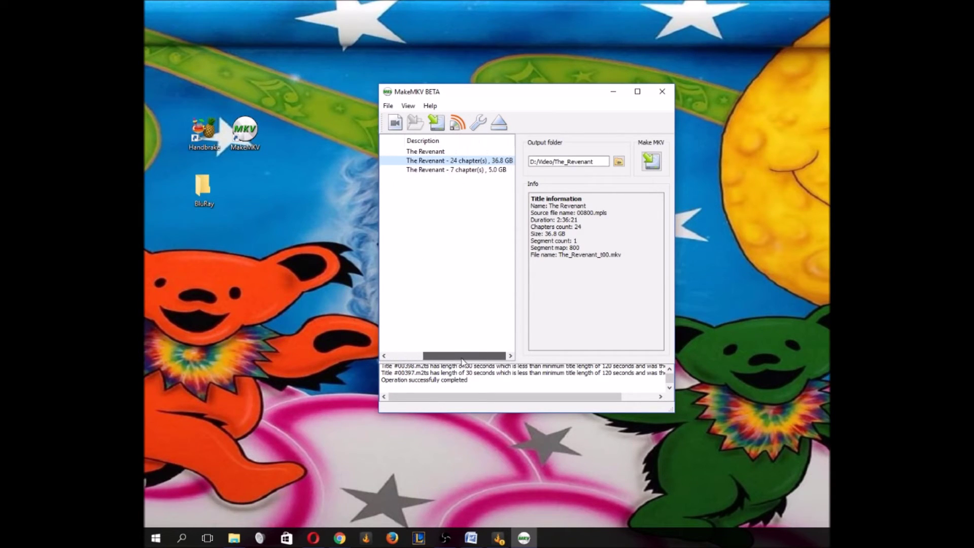
left_click(452, 170)
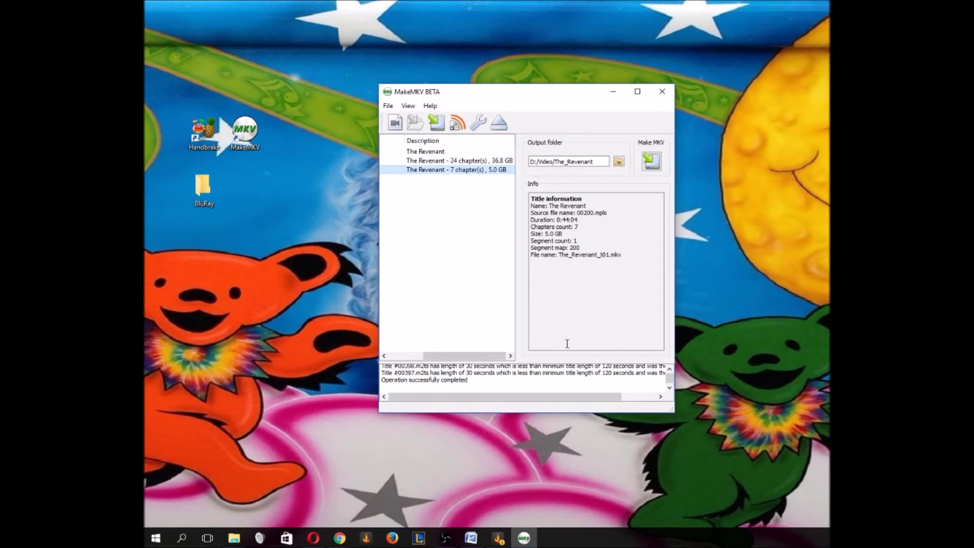
left_click_drag(492, 356, 404, 357)
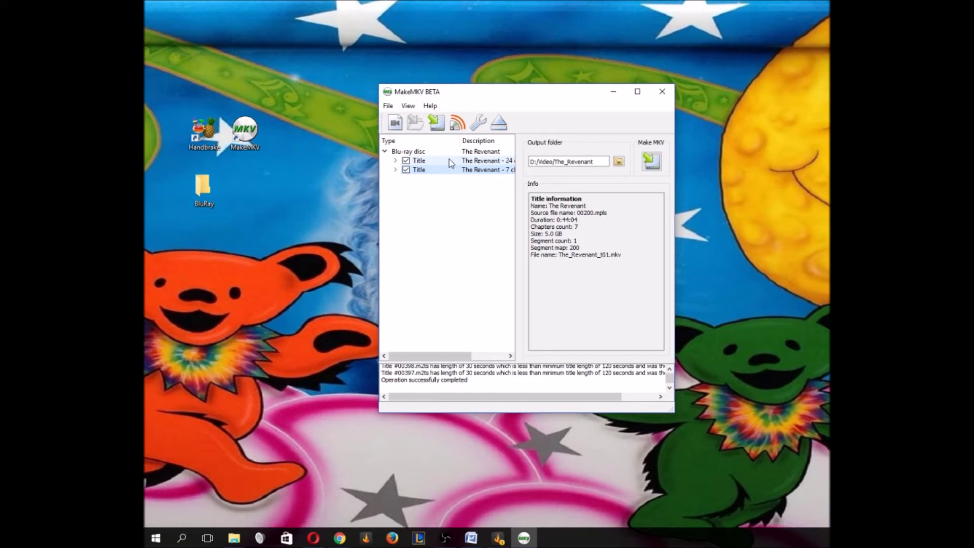
left_click_drag(459, 357, 378, 353)
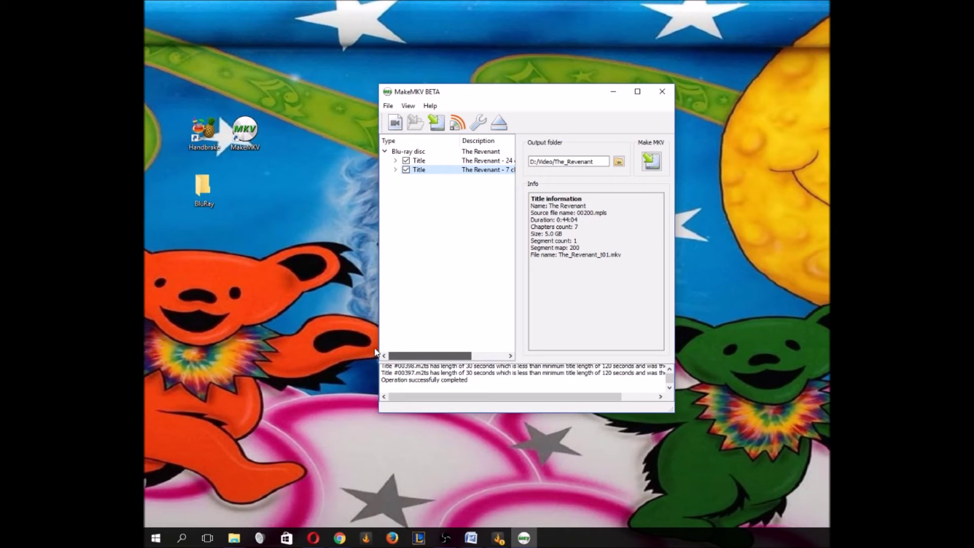
left_click_drag(447, 356, 399, 345)
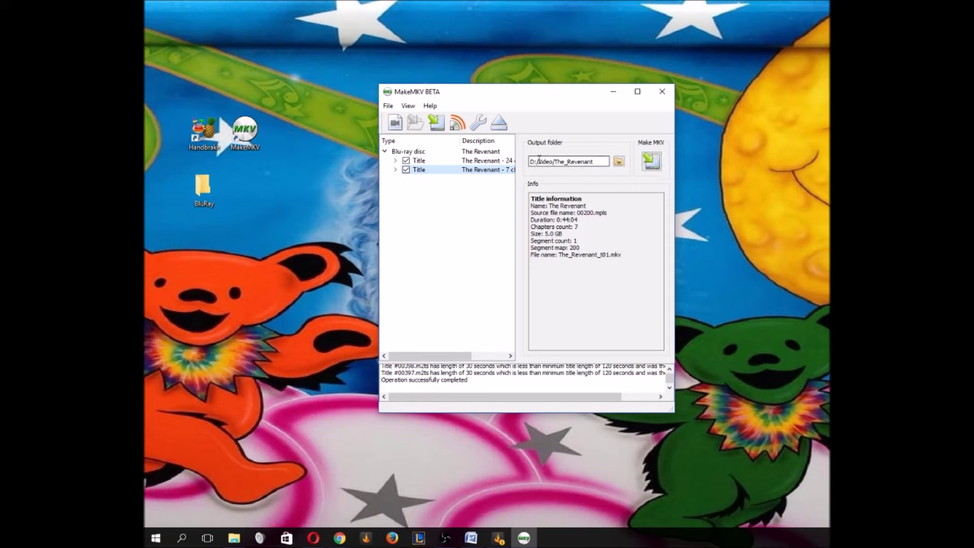
Set the output folder to Desktop > BluRay and rip both Revenant titles to MKV
left_click(618, 161)
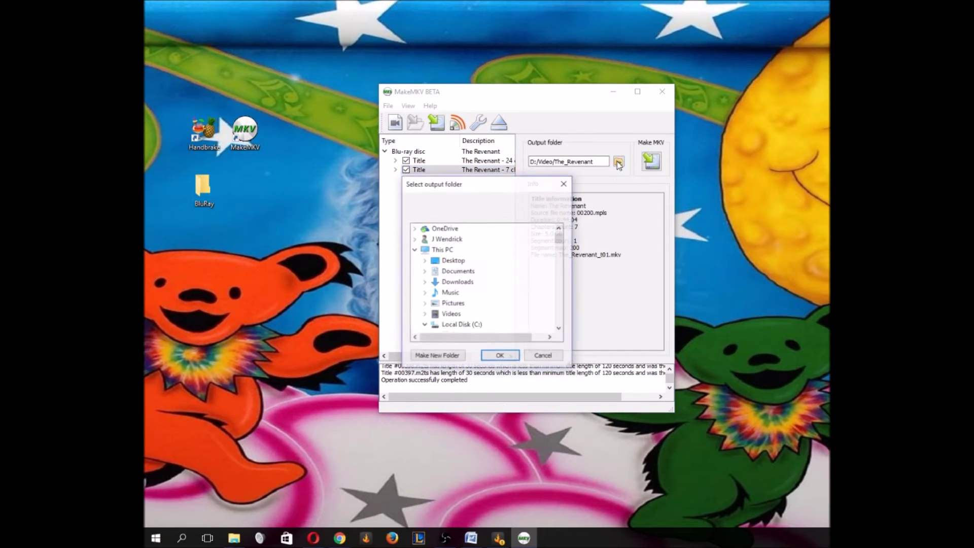
left_click(452, 262)
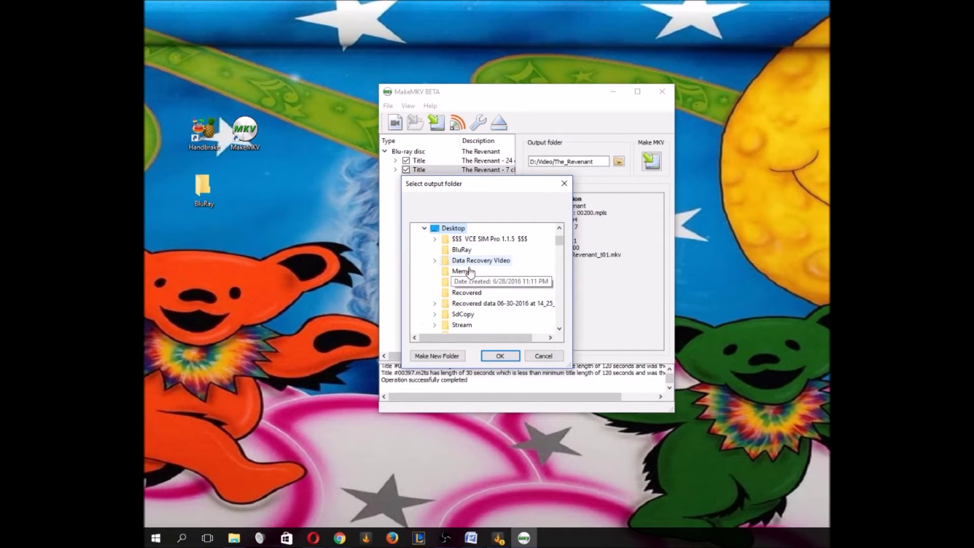
scroll(500, 309, "down", 1)
scroll(500, 309, "up", 2)
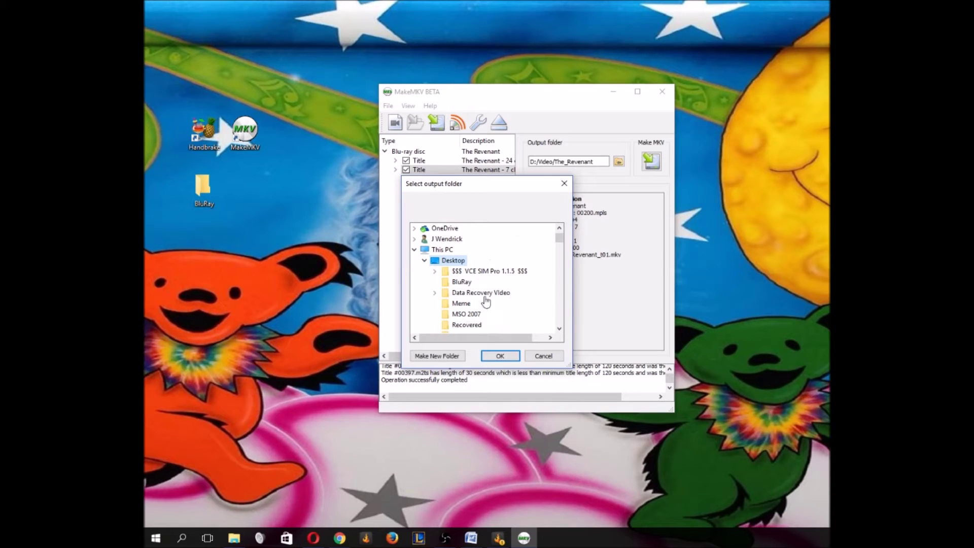
left_click(458, 283)
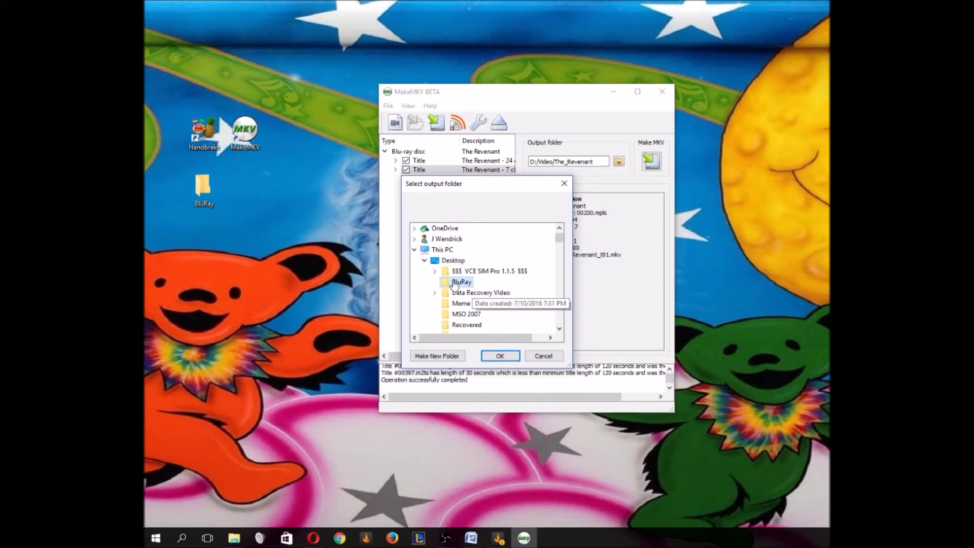
left_click(491, 358)
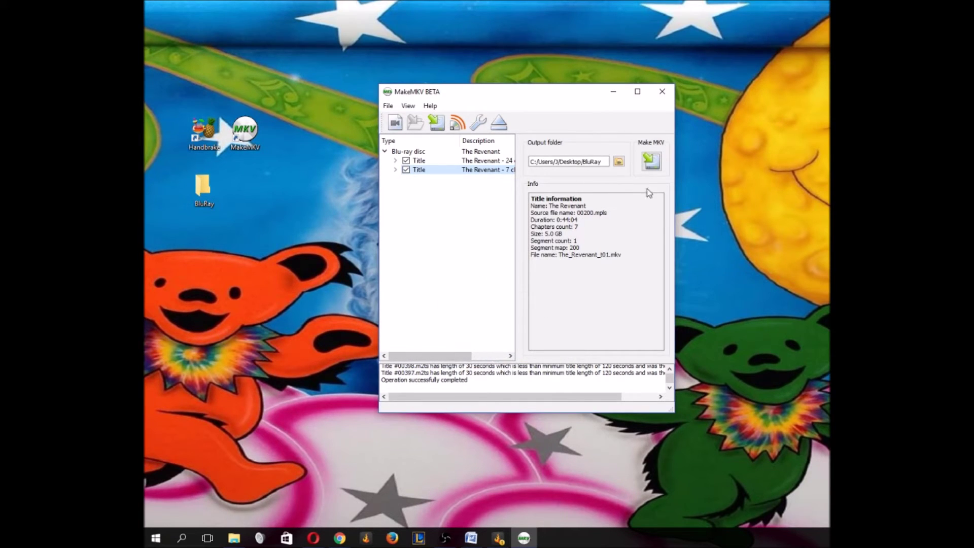
left_click(655, 167)
left_click(651, 162)
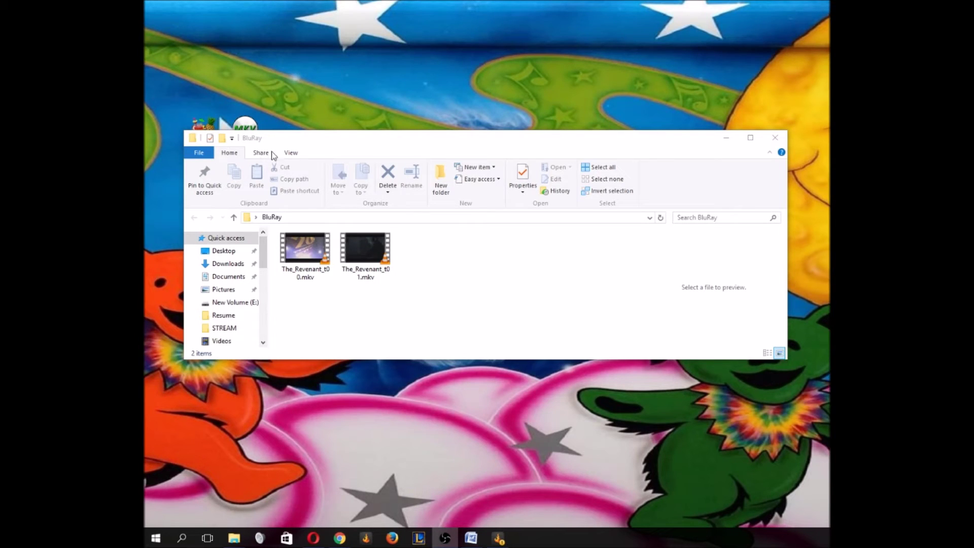
Show the BluRay folder in Details view with a wider Size column, then minimize it
left_click(297, 153)
left_click(292, 154)
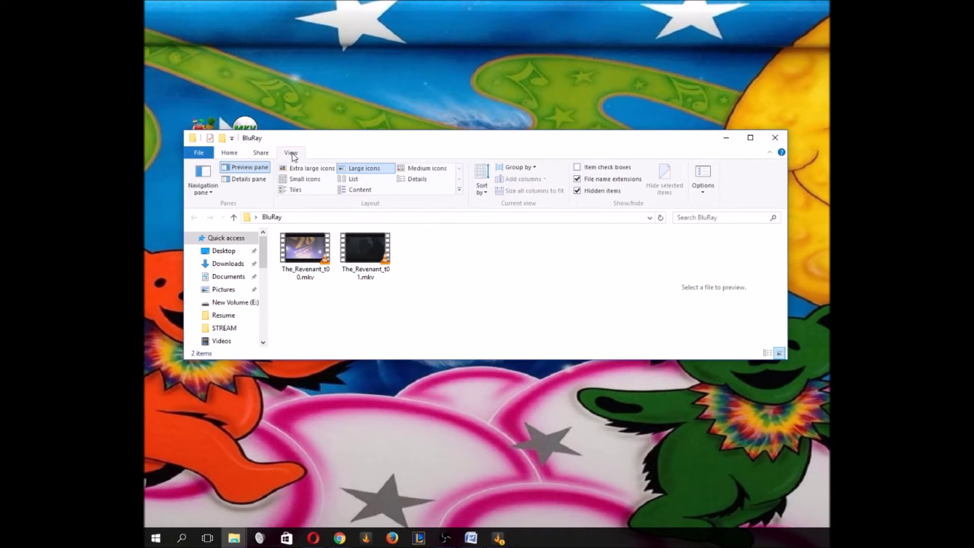
left_click(415, 179)
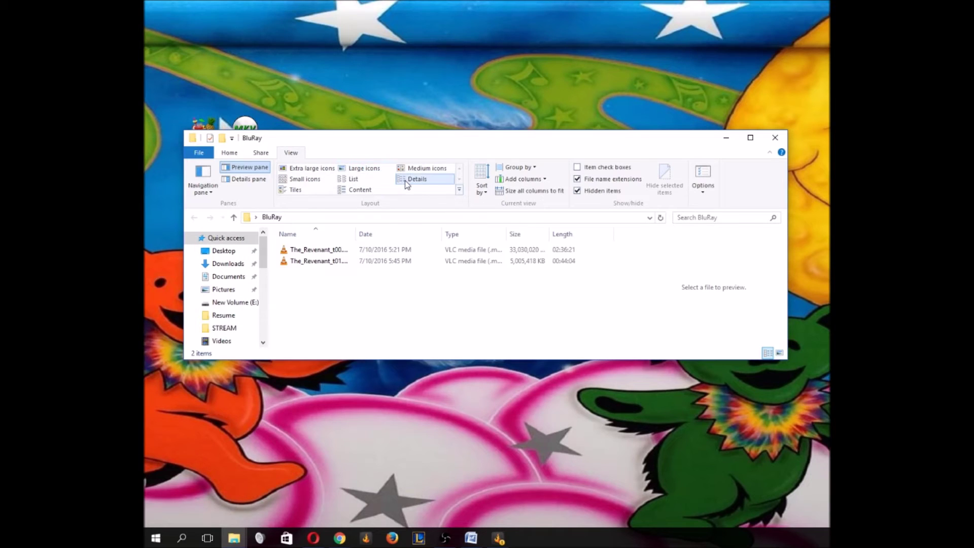
left_click_drag(548, 233, 570, 234)
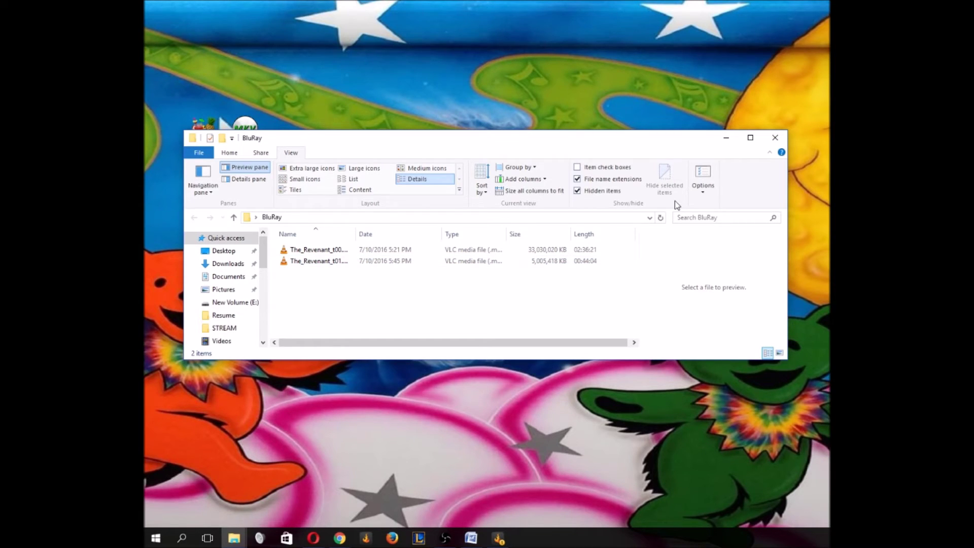
left_click(726, 138)
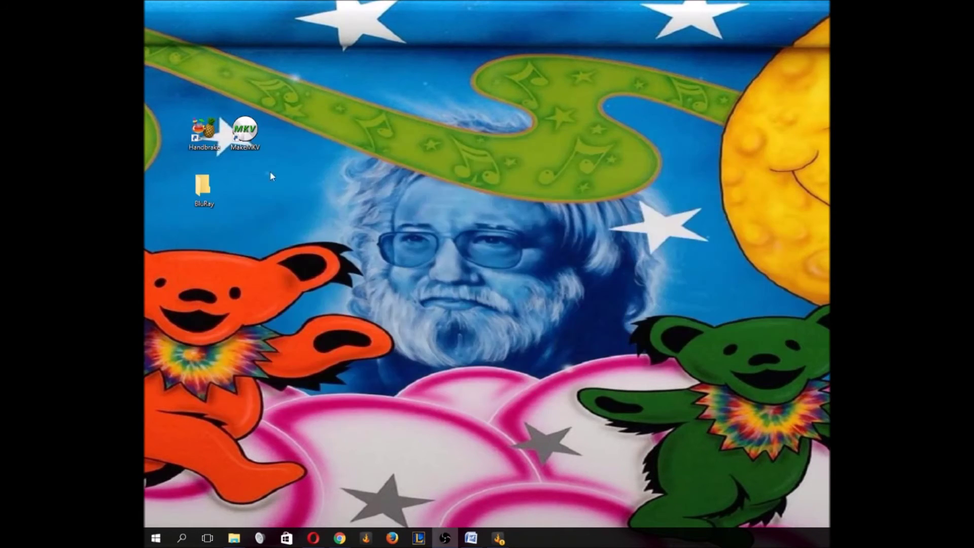
Launch HandBrake and load Desktop > BluRay > The_Revenant_t00.mkv as the source file
double_click(201, 129)
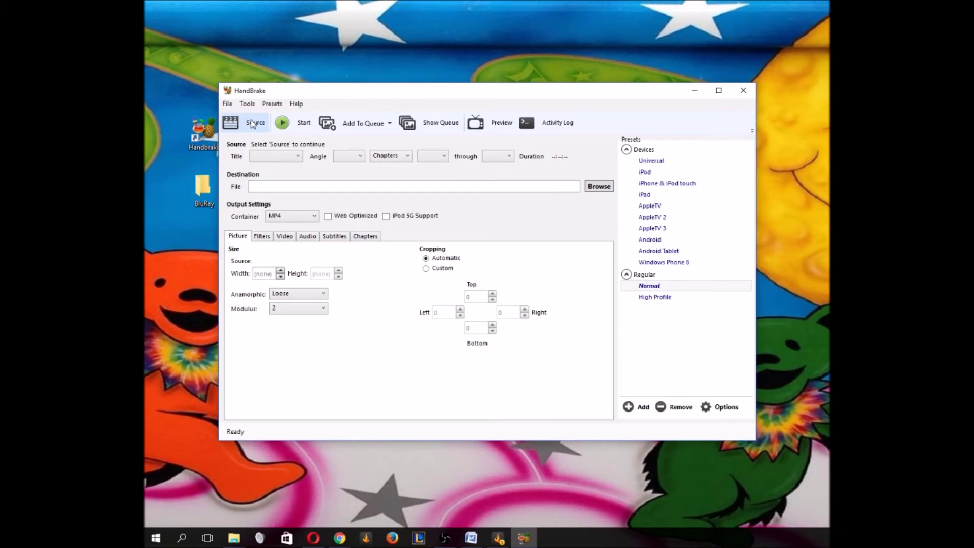
left_click(251, 121)
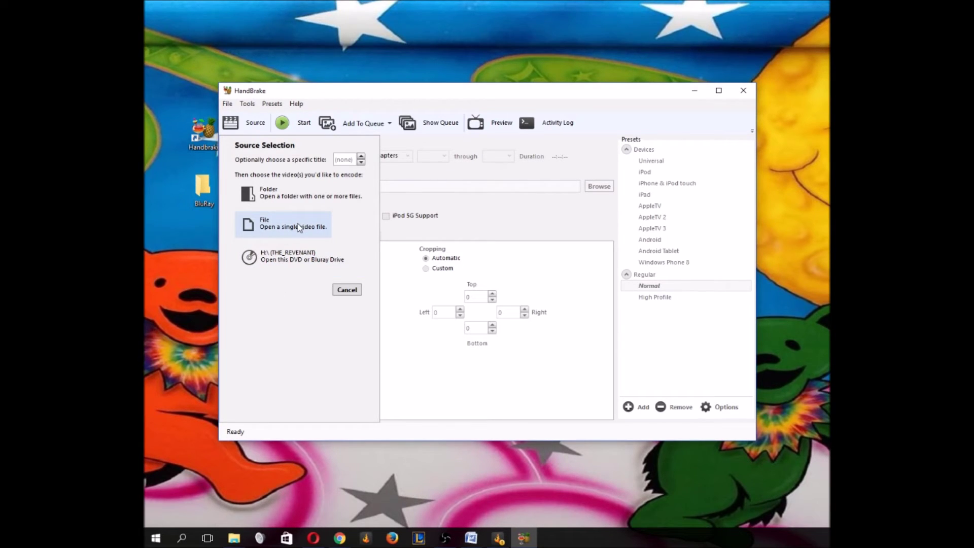
left_click(298, 227)
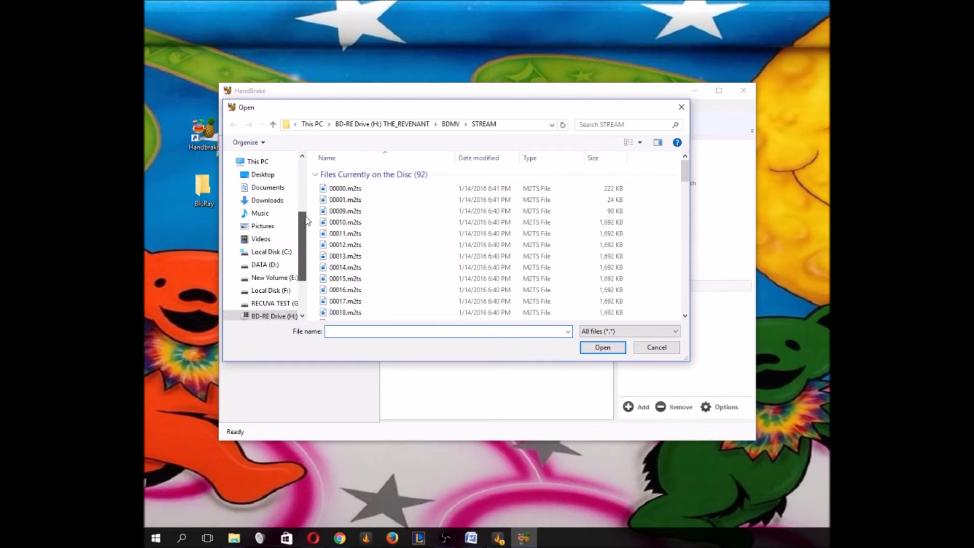
scroll(307, 221, "up", 4)
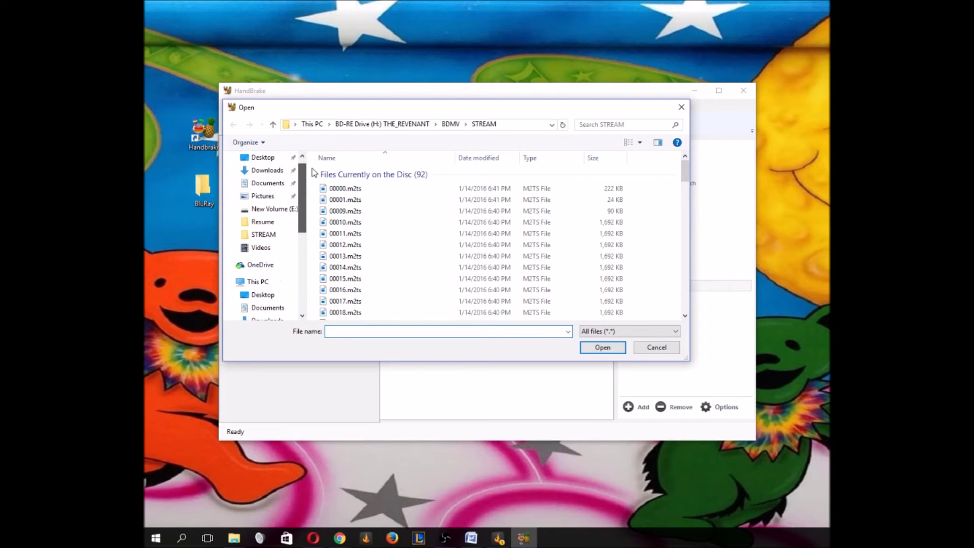
left_click(269, 175)
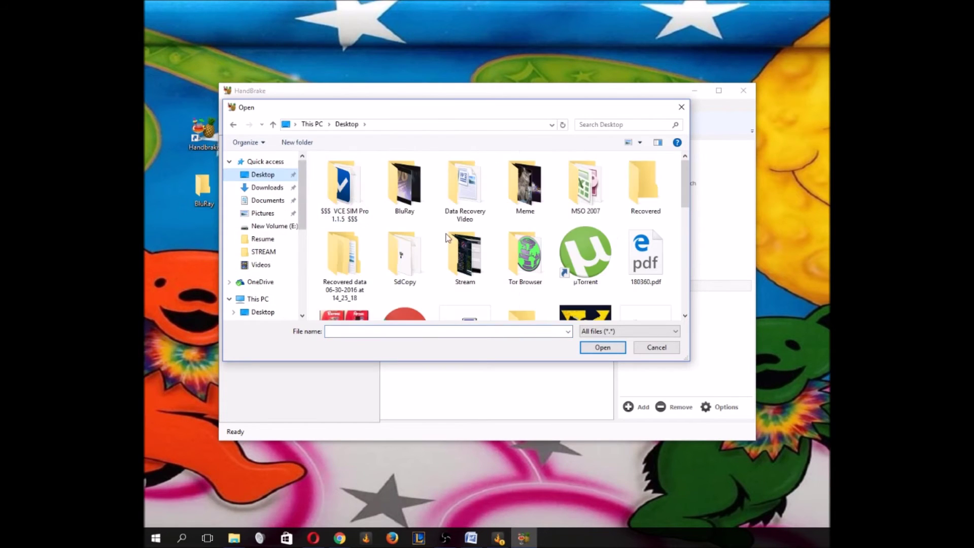
scroll(550, 258, "down", 10)
scroll(550, 259, "up", 10)
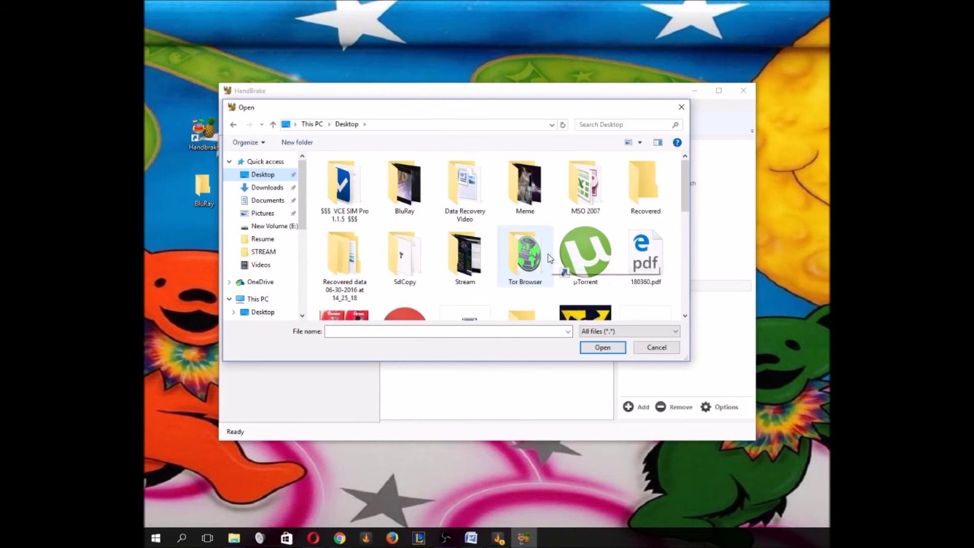
scroll(549, 258, "down", 5)
scroll(550, 259, "up", 5)
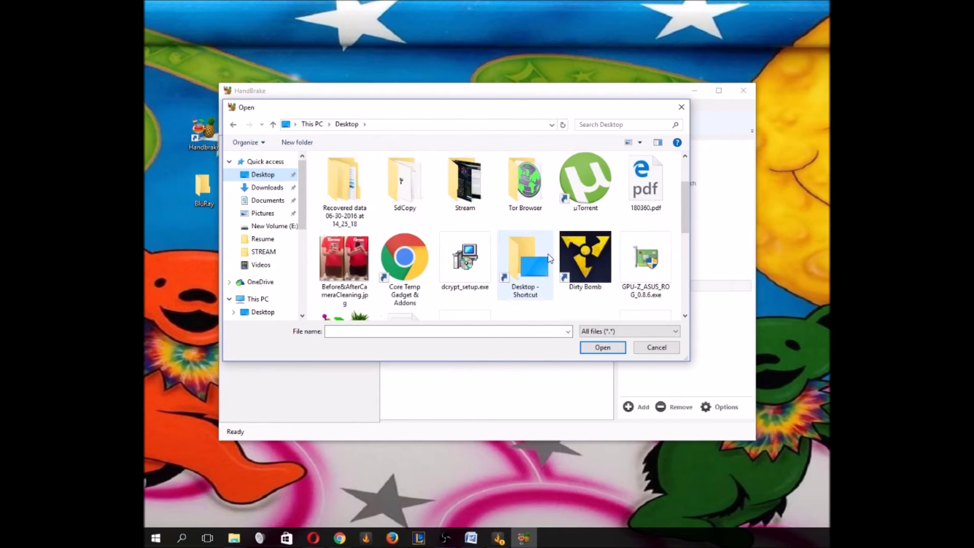
double_click(401, 187)
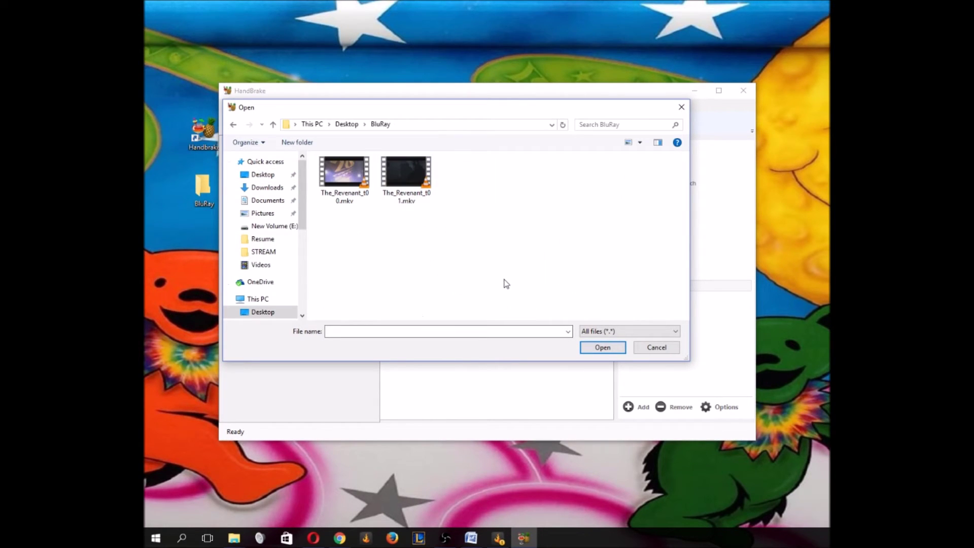
left_click(341, 177)
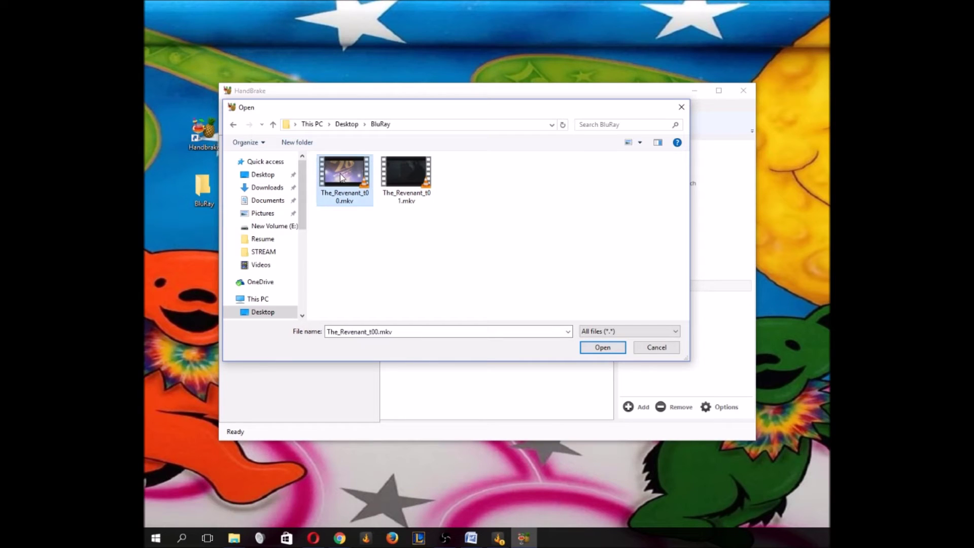
left_click(593, 348)
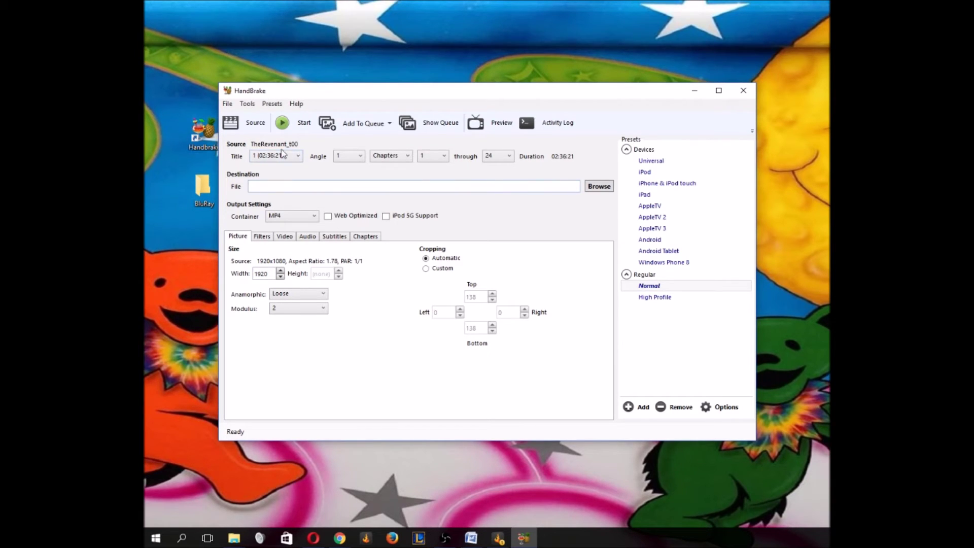
Apply High Profile, set the output to Revenant.mp4 in the BluRay folder, and start encoding
left_click(659, 301)
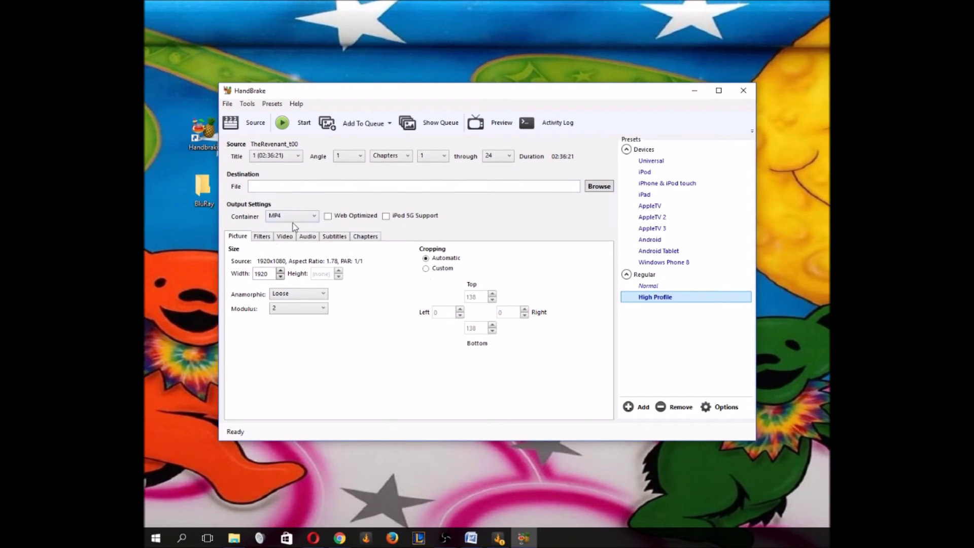
left_click(598, 186)
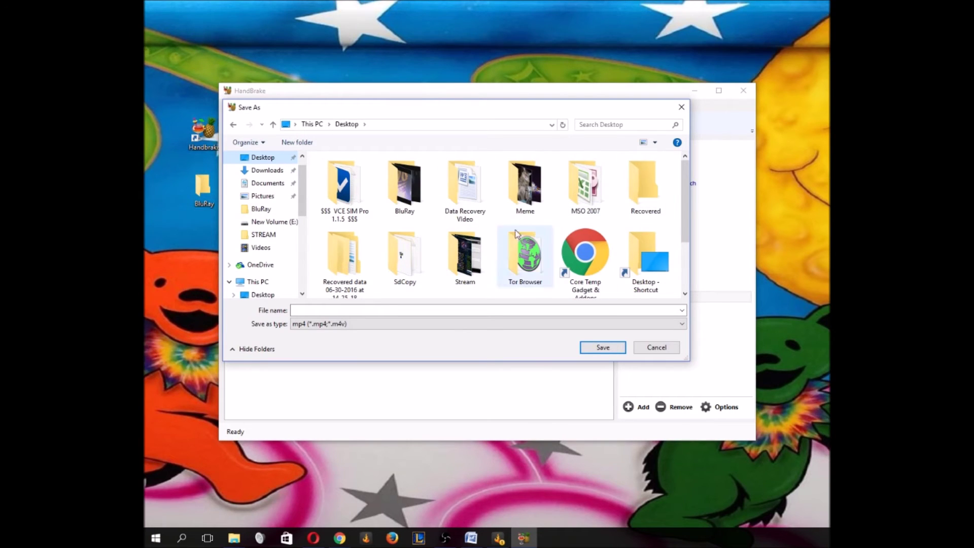
double_click(417, 175)
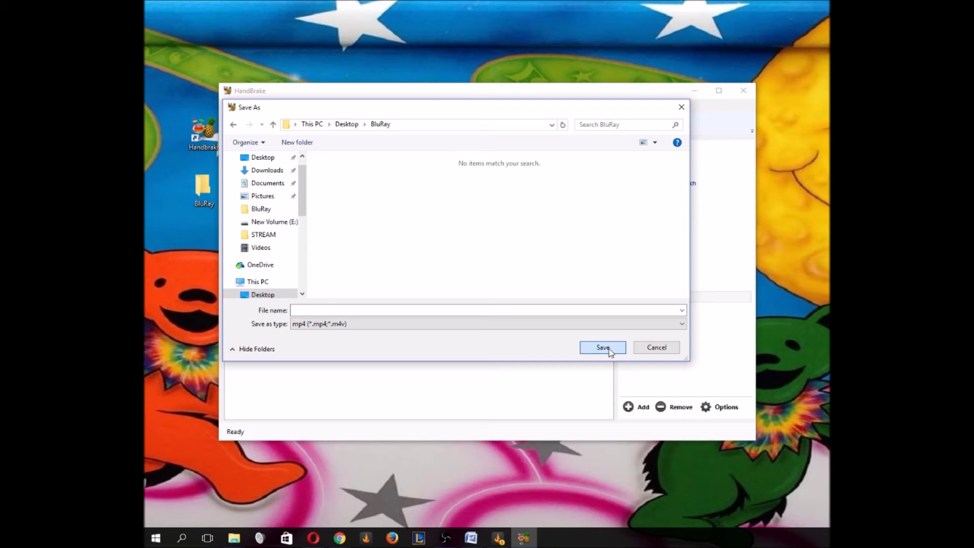
left_click(509, 311)
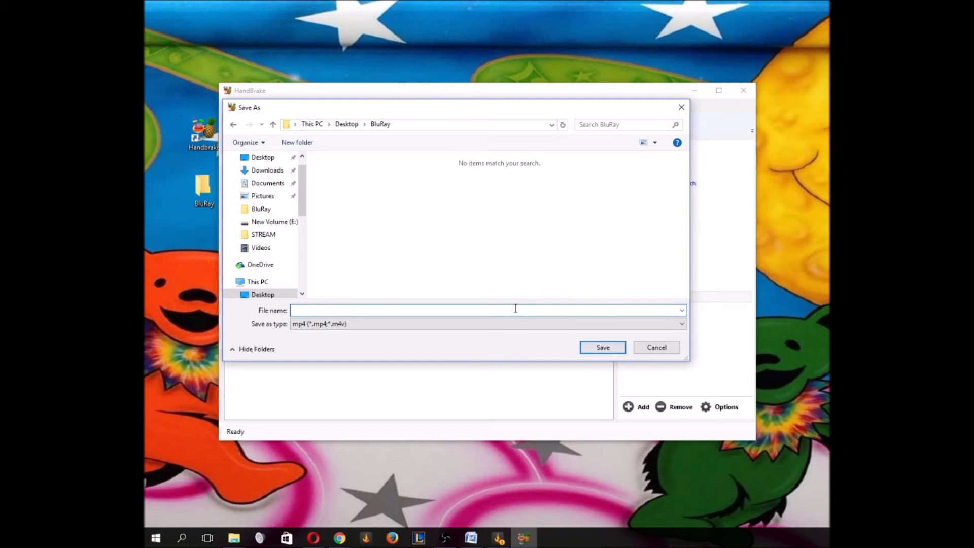
type("Rev")
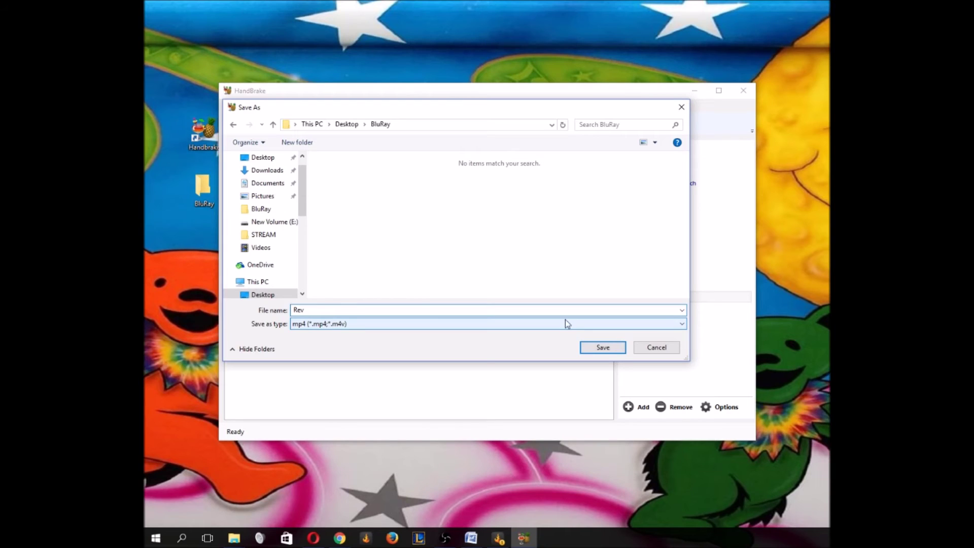
type("enant")
left_click(602, 348)
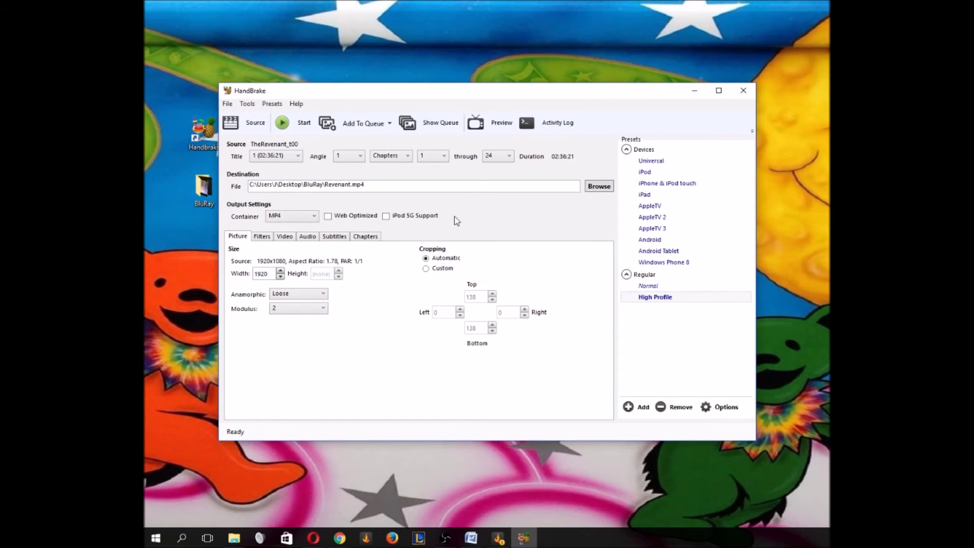
left_click(298, 124)
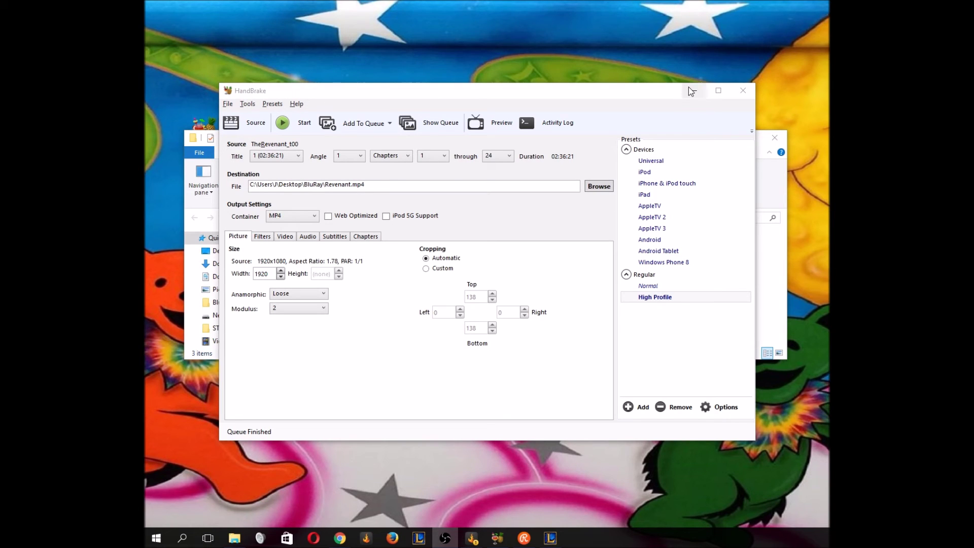
Minimize HandBrake to compare Revenant.mp4 (6,491,539 KB) with the 33,030,020 KB MKV
left_click(691, 91)
left_click(688, 87)
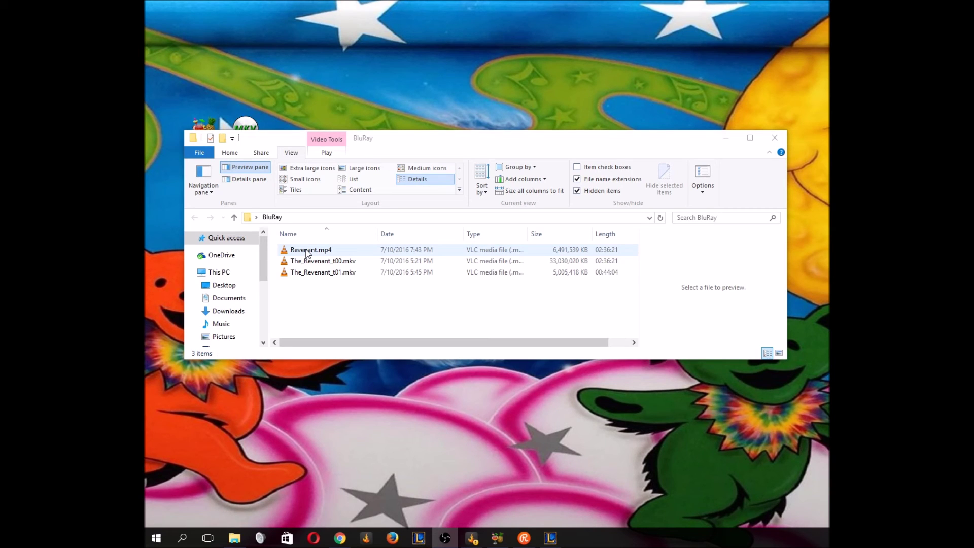
Open Revenant.mp4 in VLC and play the converted movie
double_click(307, 254)
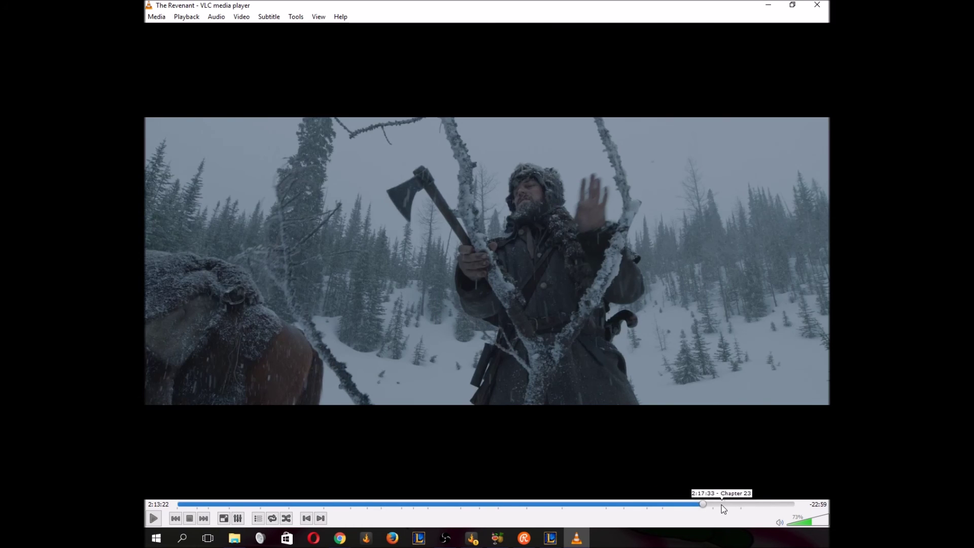
left_click(153, 520)
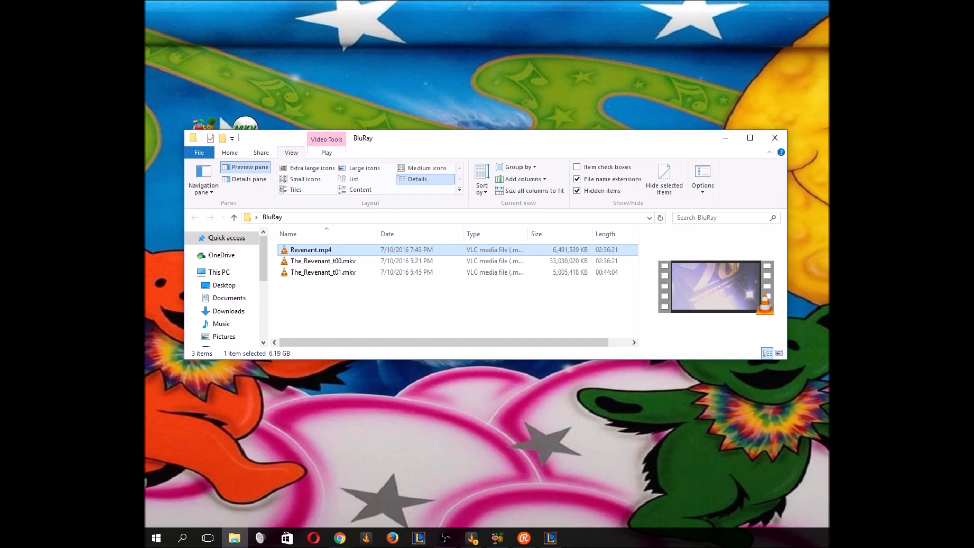
Minimize the BluRay folder window, then reopen it from its desktop icon
left_click(726, 138)
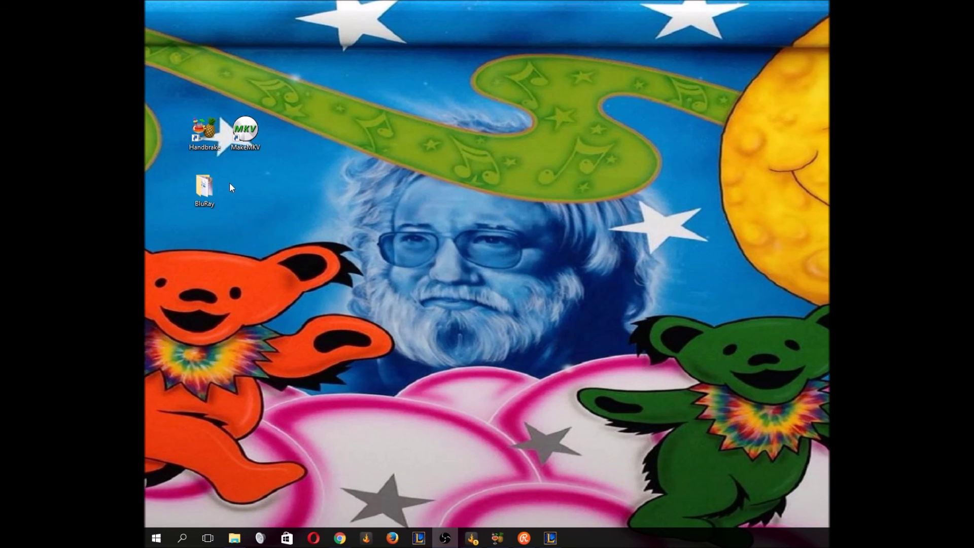
double_click(206, 191)
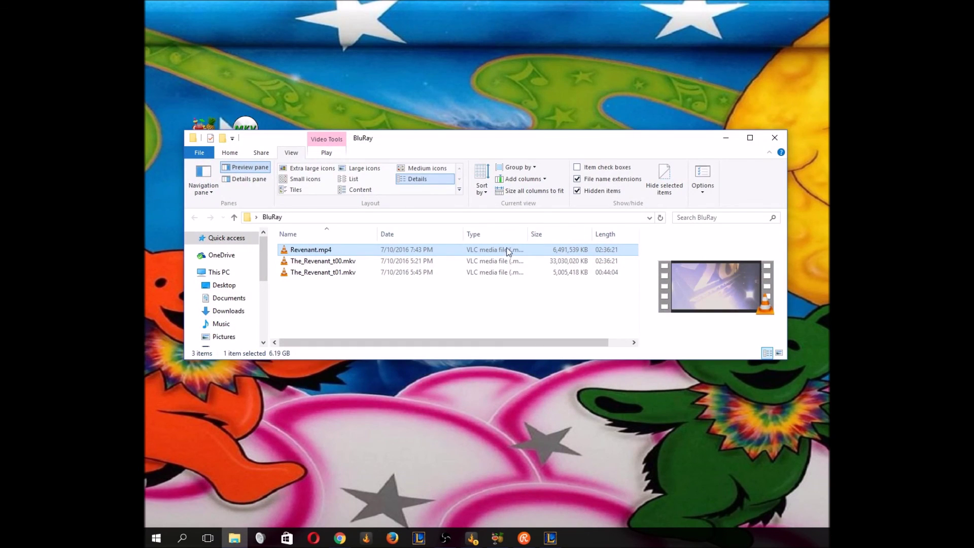